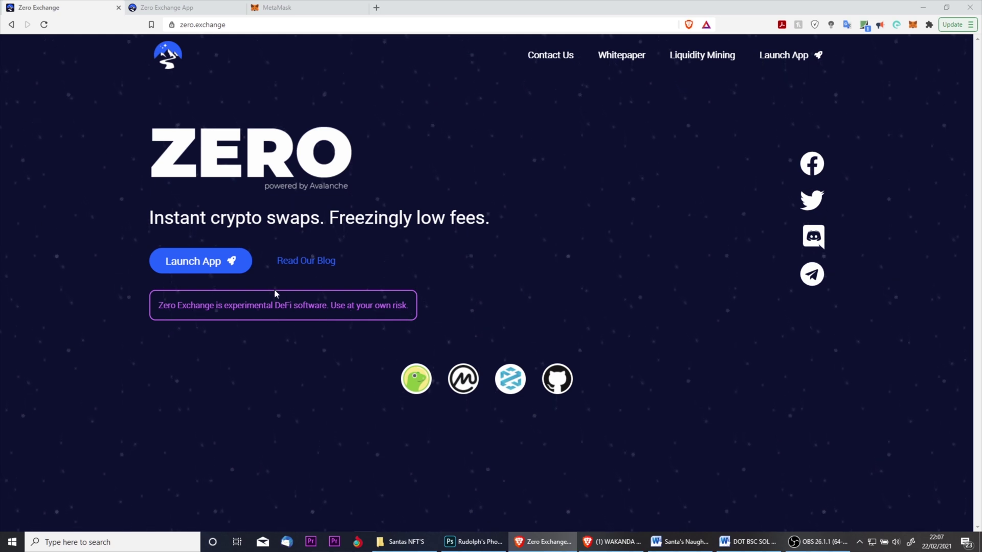
# Switch to the Zero Exchange app tab showing its Guides page.
pyautogui.click(206, 12)
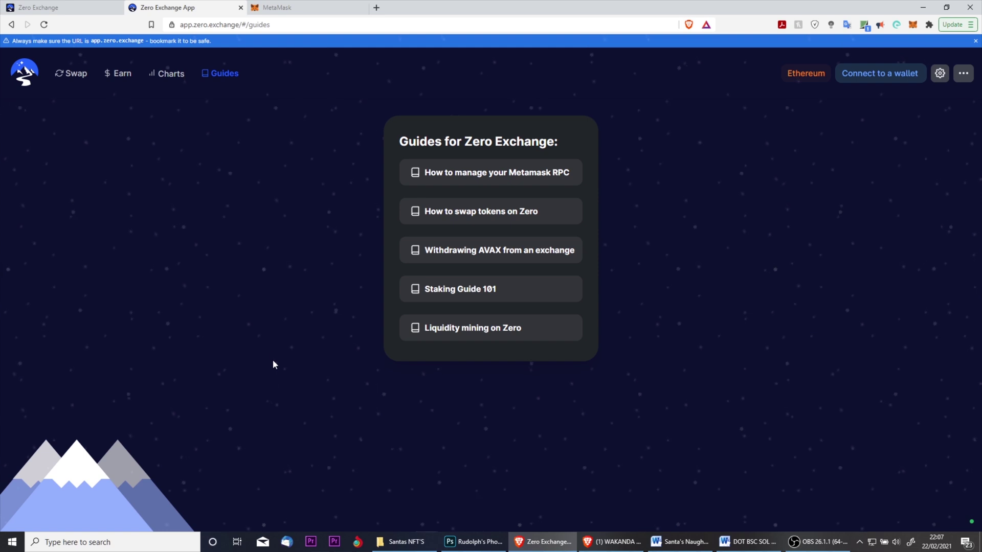
# Go to the MetaMask download page on metamask.io, then return to the Zero Exchange app tab.
pyautogui.click(309, 10)
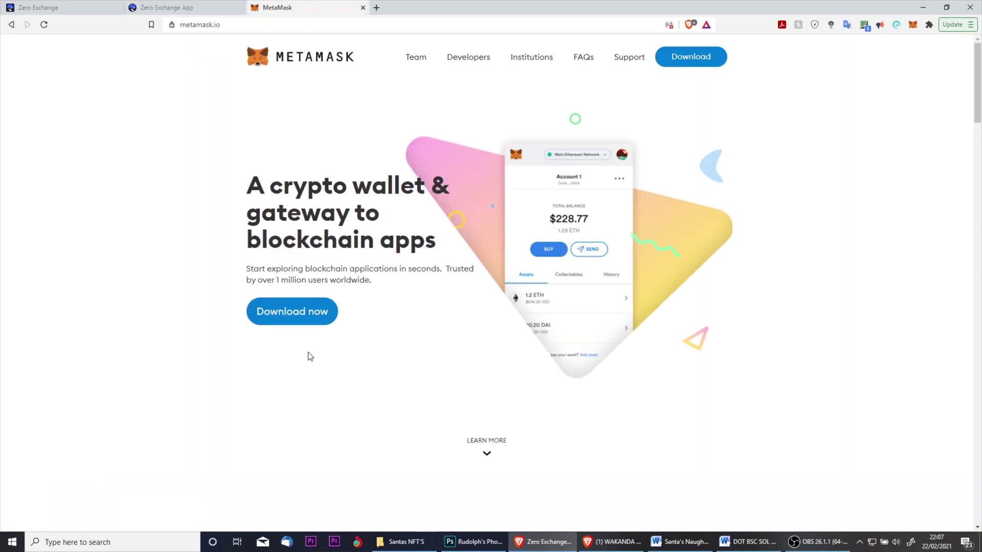
pyautogui.click(306, 315)
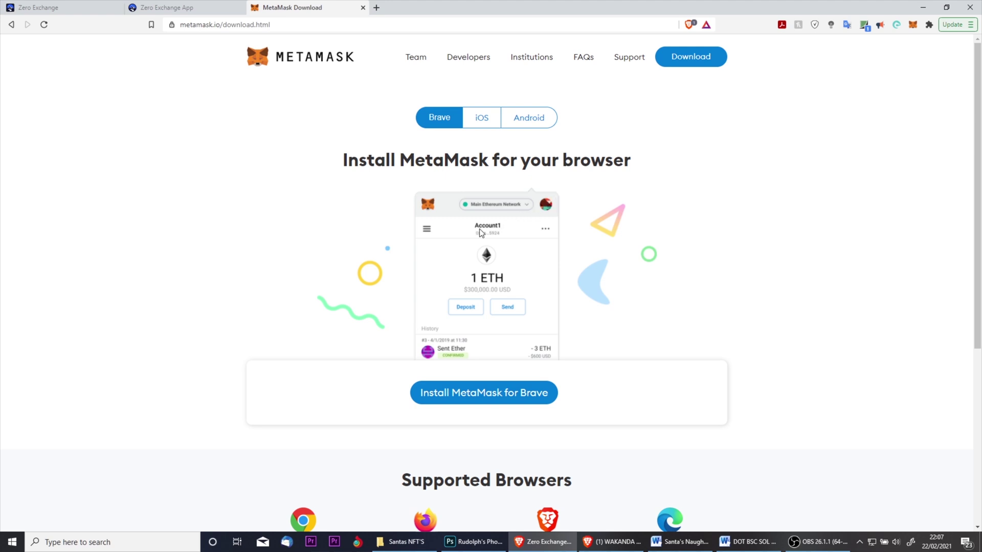
pyautogui.click(179, 14)
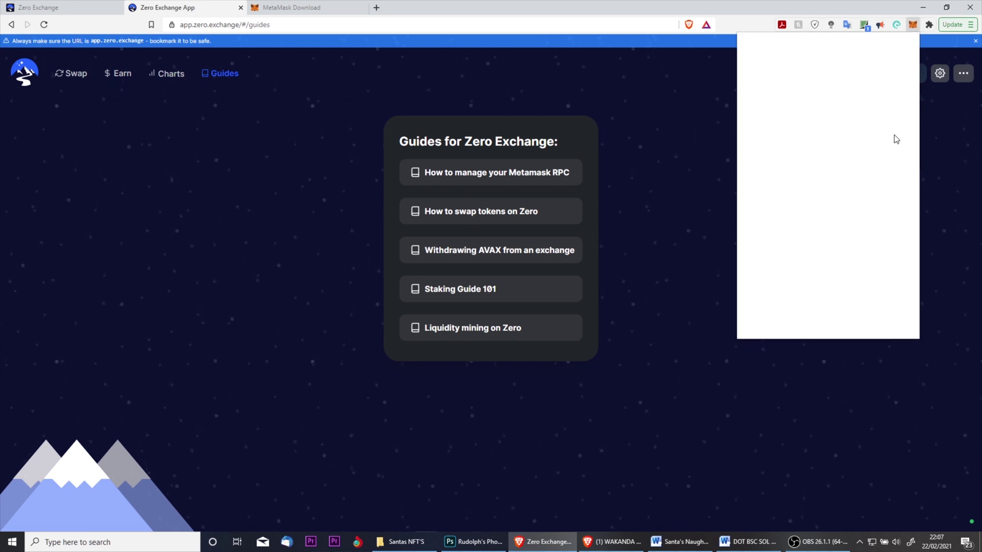
# Open the wallet in its own tab and start adding a Custom RPC network from the network list.
pyautogui.click(909, 85)
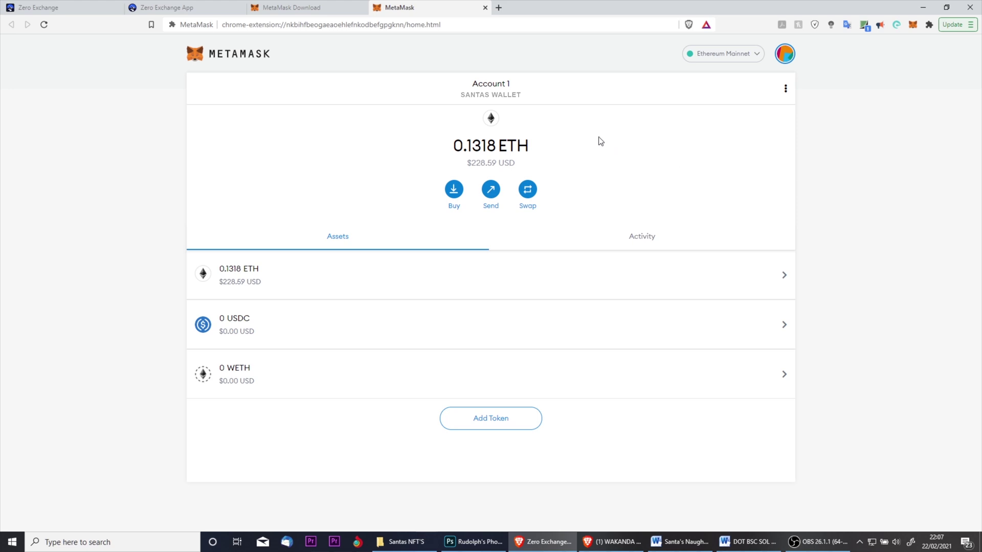
pyautogui.click(733, 60)
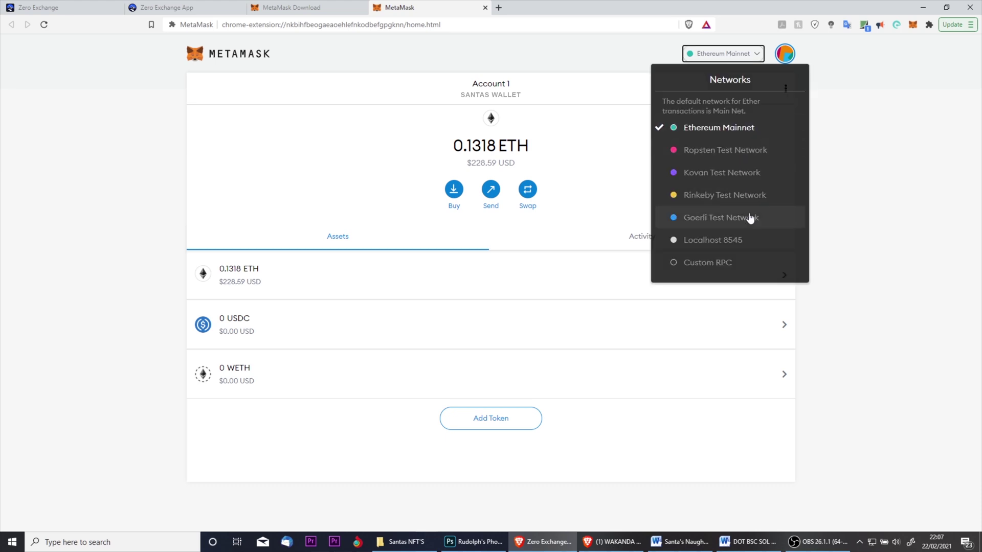
pyautogui.click(753, 262)
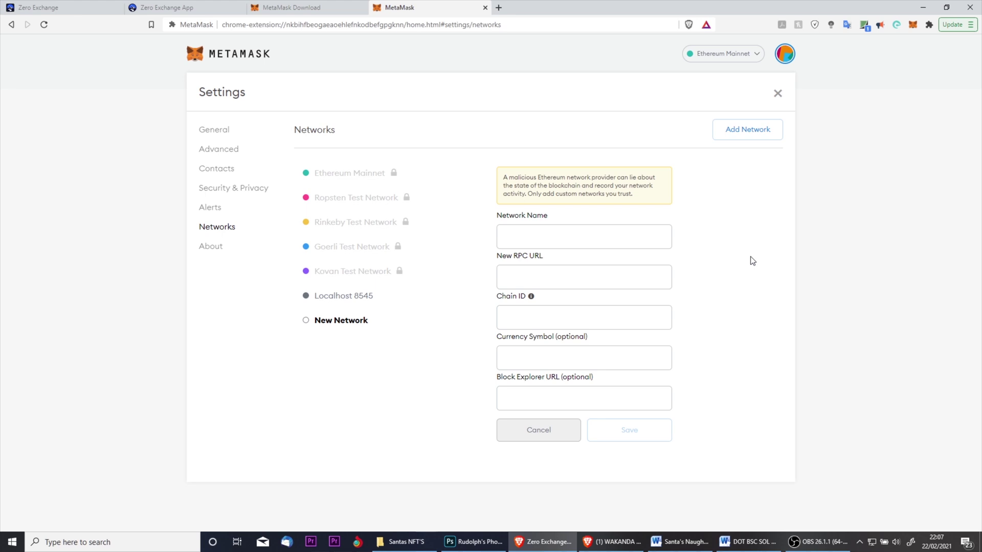
# Place the wallet beside the blog and paste 'Avalanche Mainnet C-Chain' as the network name.
pyautogui.press('super+Down')
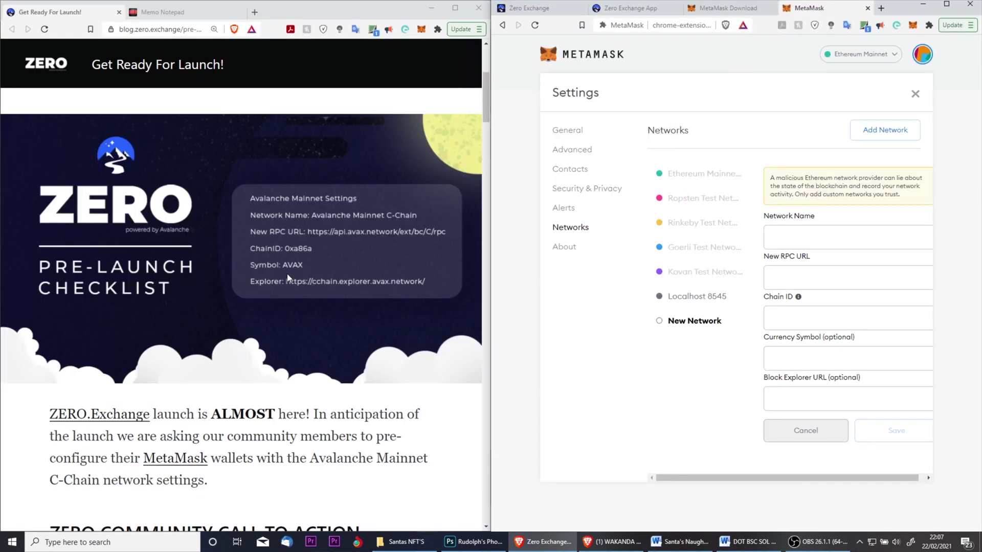
pyautogui.scroll(-10, 398, 283)
pyautogui.moveTo(187, 295); pyautogui.dragTo(416, 295)
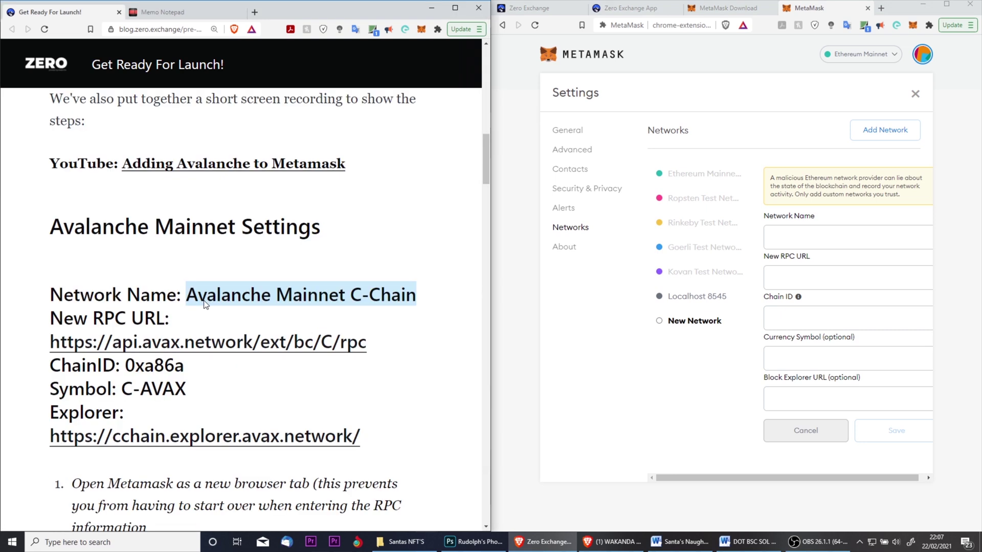
pyautogui.rightClick(204, 296)
pyautogui.click(217, 302)
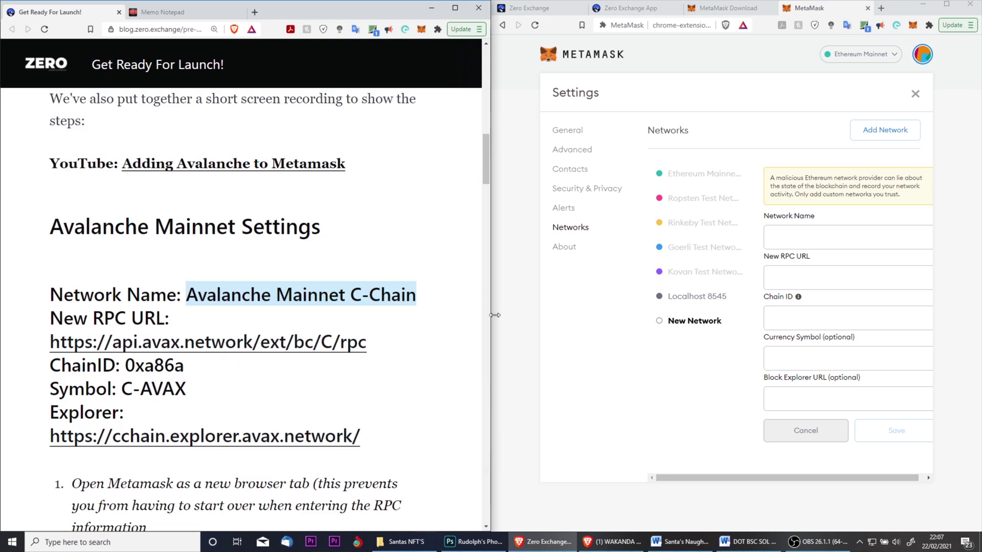
pyautogui.click(800, 245)
pyautogui.rightClick(801, 246)
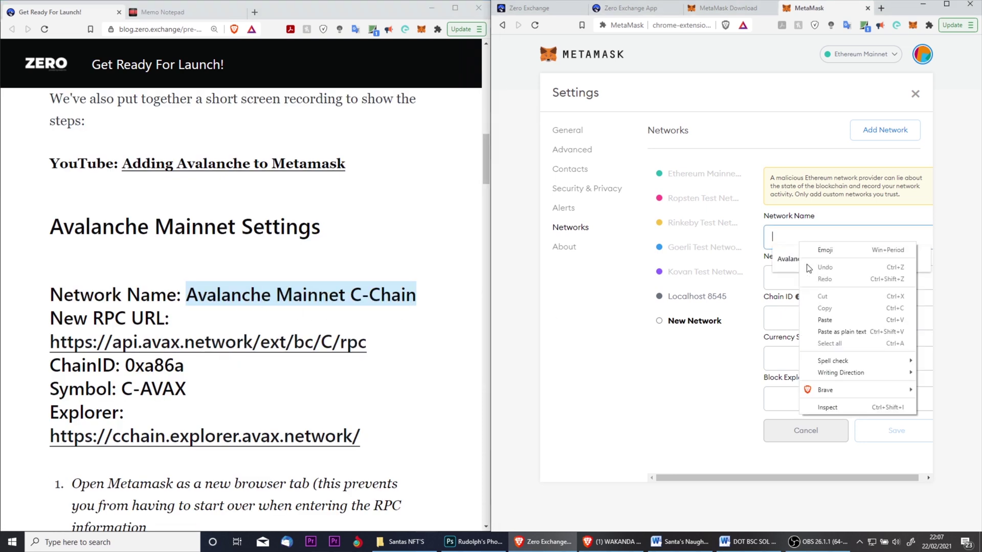
pyautogui.click(825, 319)
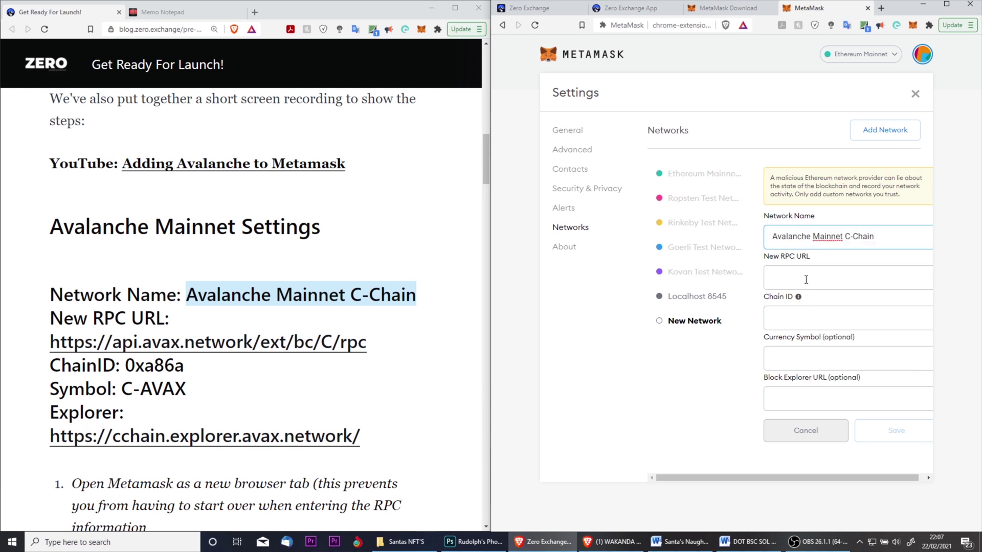
# Fill in the RPC URL, chain ID 0xa86a, symbol C-AVAX and explorer URL, then save.
pyautogui.click(806, 280)
pyautogui.click(811, 293)
pyautogui.click(818, 318)
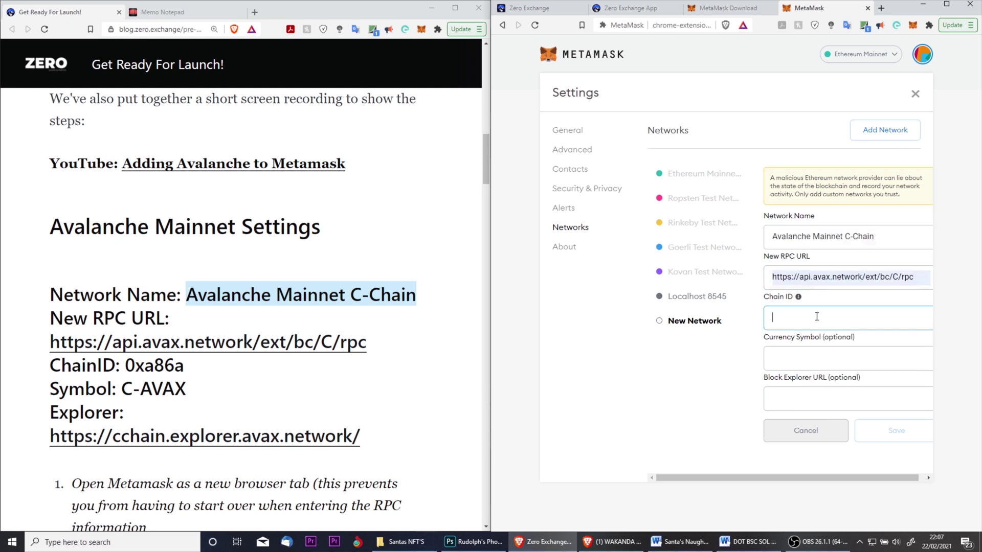
pyautogui.click(822, 339)
pyautogui.click(822, 359)
pyautogui.click(822, 379)
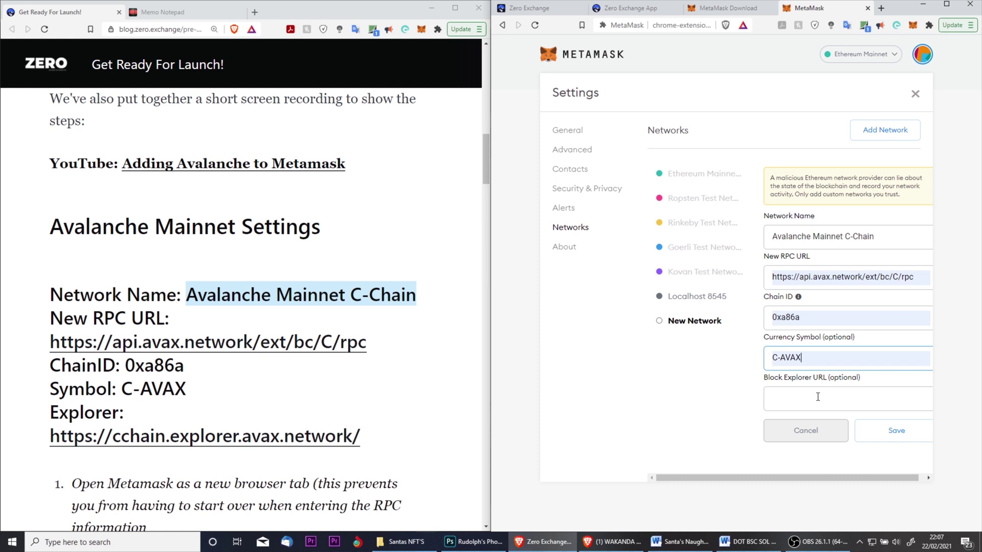
pyautogui.click(822, 398)
pyautogui.click(821, 419)
pyautogui.moveTo(784, 477); pyautogui.dragTo(833, 482)
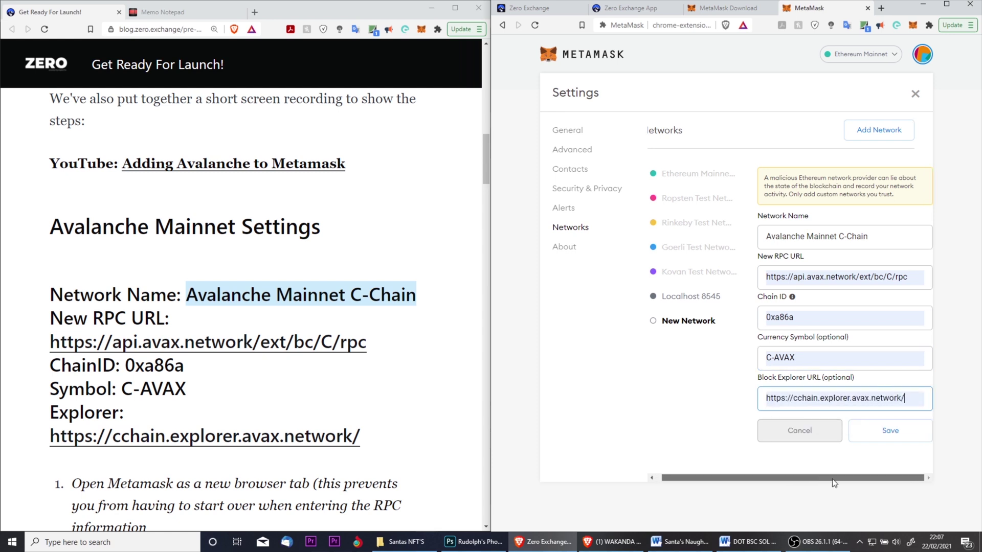
pyautogui.click(872, 441)
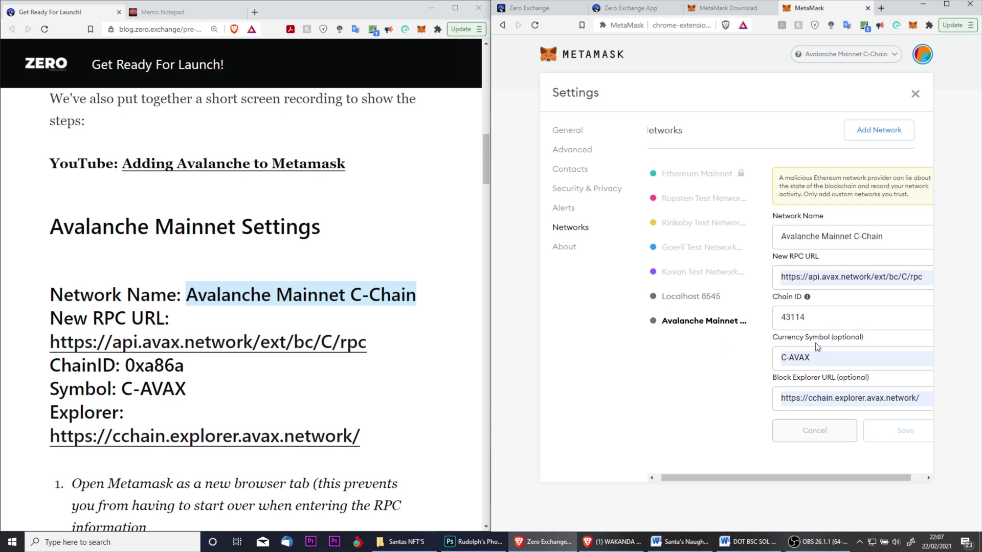
# Close Settings to return to the wallet on Avalanche Mainnet C-Chain.
pyautogui.click(916, 96)
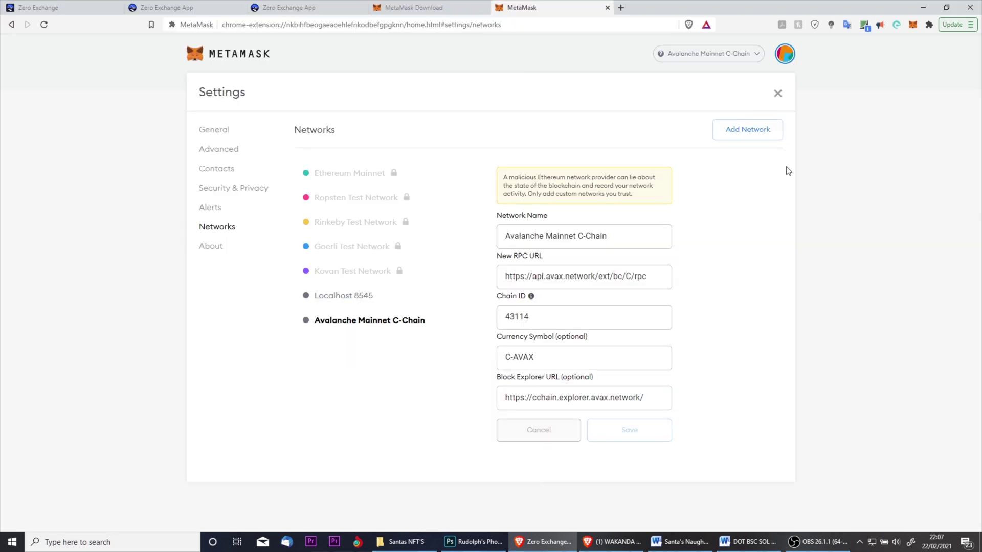
# Reset Account 1 from Settings > Advanced and confirm the reset.
pyautogui.click(785, 54)
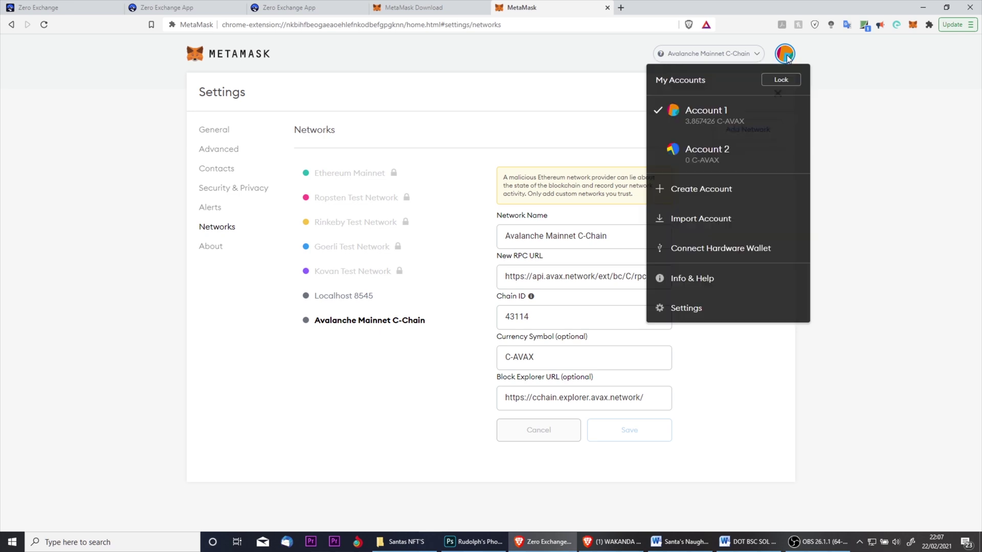
pyautogui.click(714, 314)
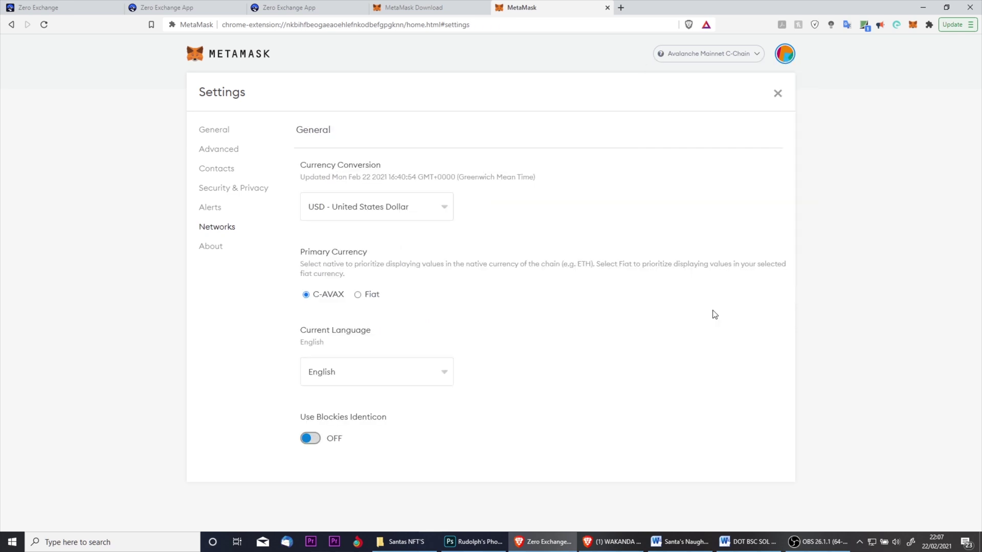
pyautogui.click(235, 150)
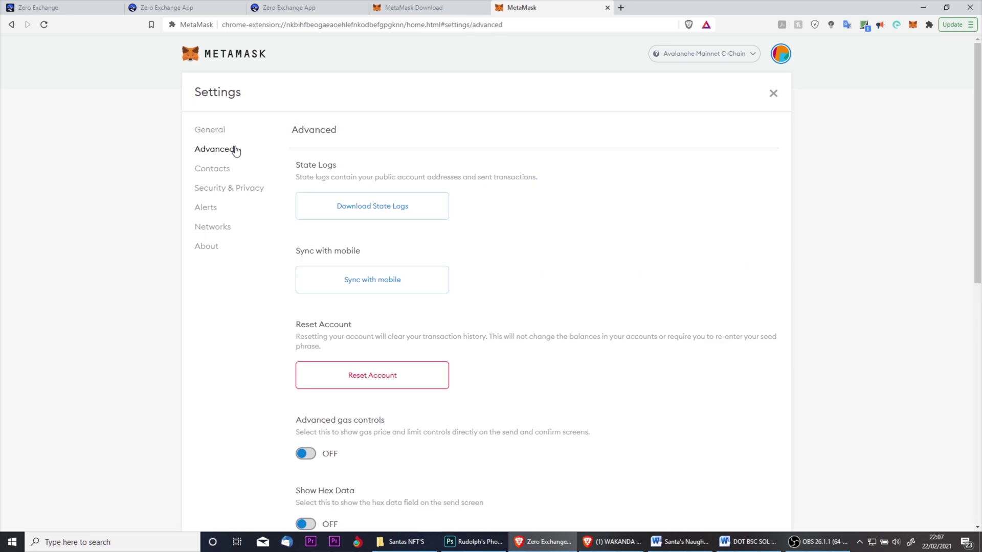
pyautogui.click(418, 389)
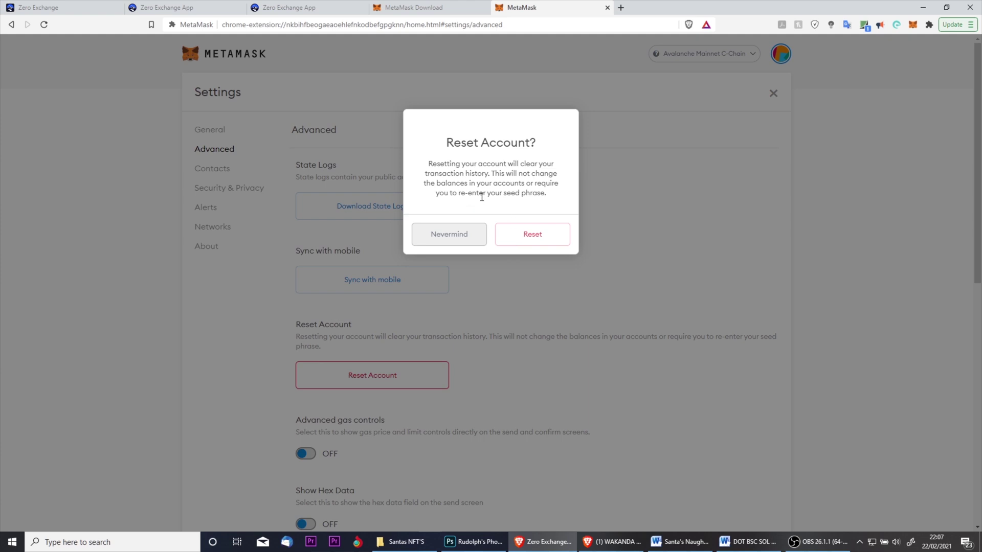
pyautogui.click(550, 235)
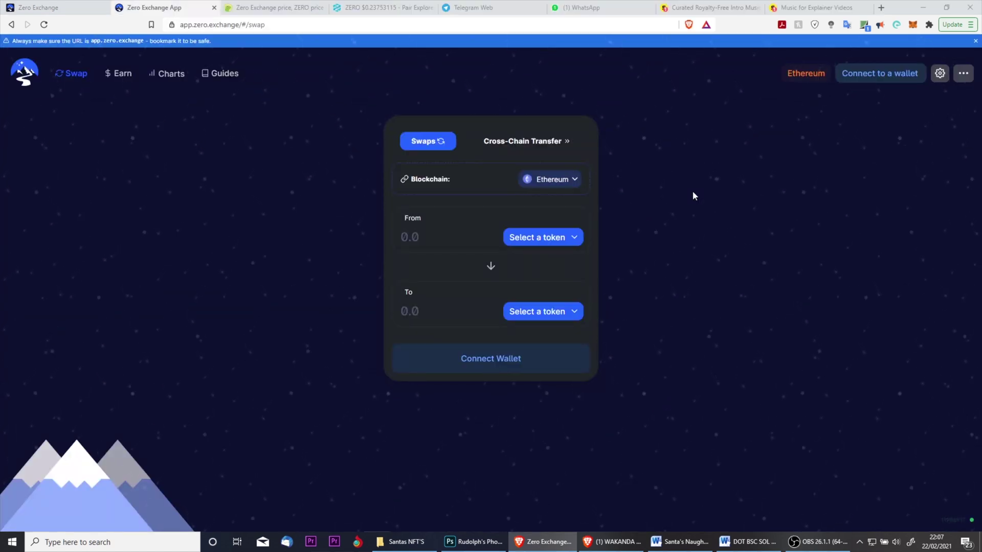
# Connect MetaMask to Zero Exchange, then browse the From token list and close it unchanged.
pyautogui.click(897, 82)
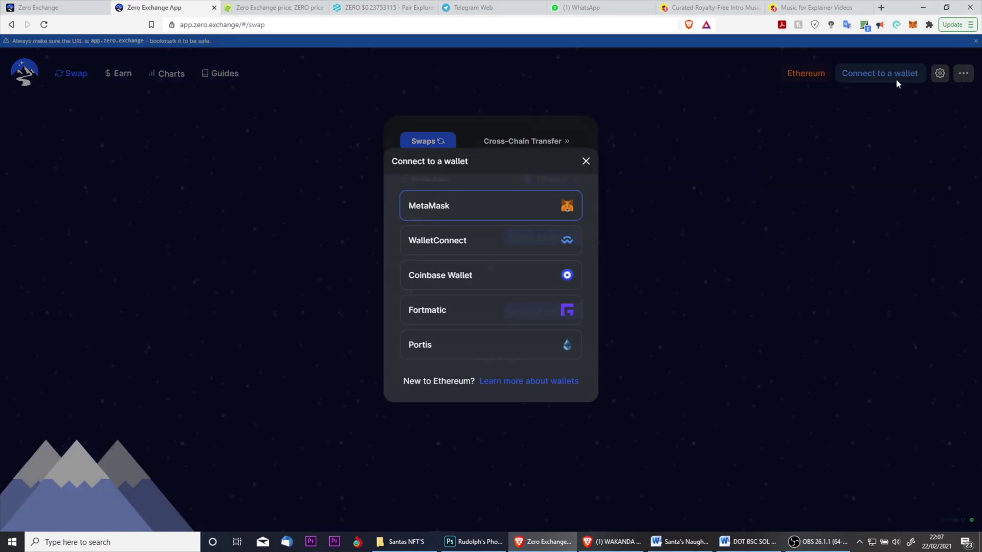
pyautogui.click(517, 210)
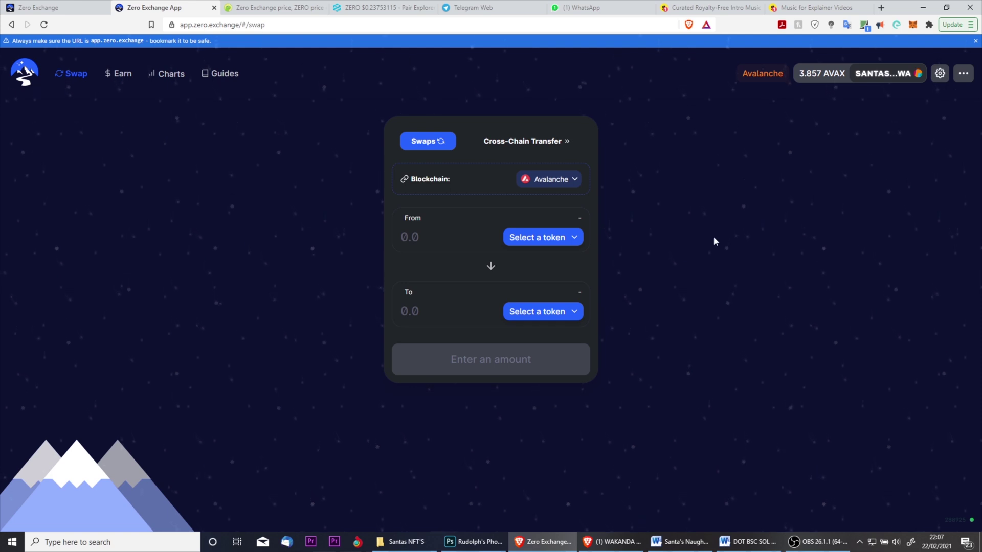
pyautogui.click(537, 237)
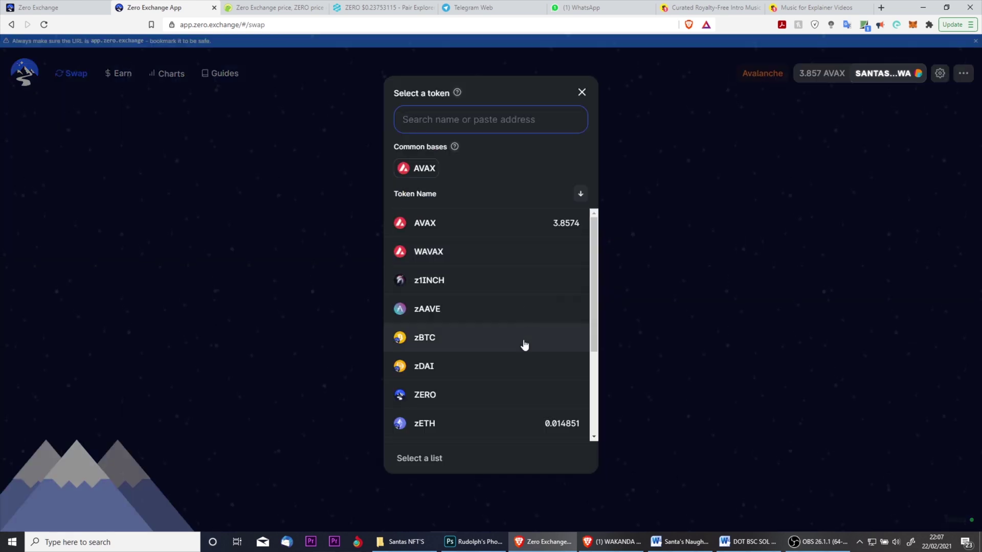
pyautogui.scroll(-5, 524, 344)
pyautogui.click(261, 298)
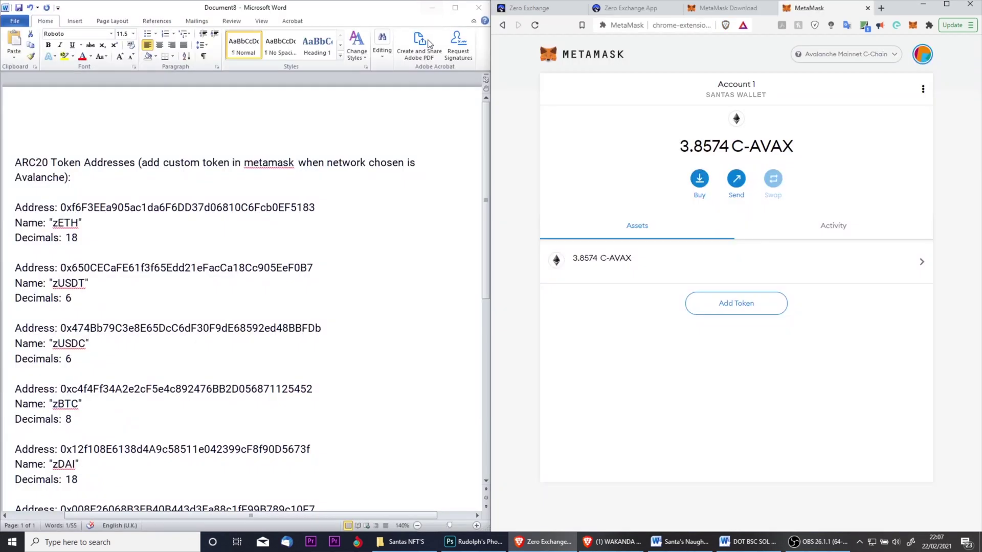
# Add zETH as a custom token using the contract address copied from the Word notes.
pyautogui.doubleClick(362, 209)
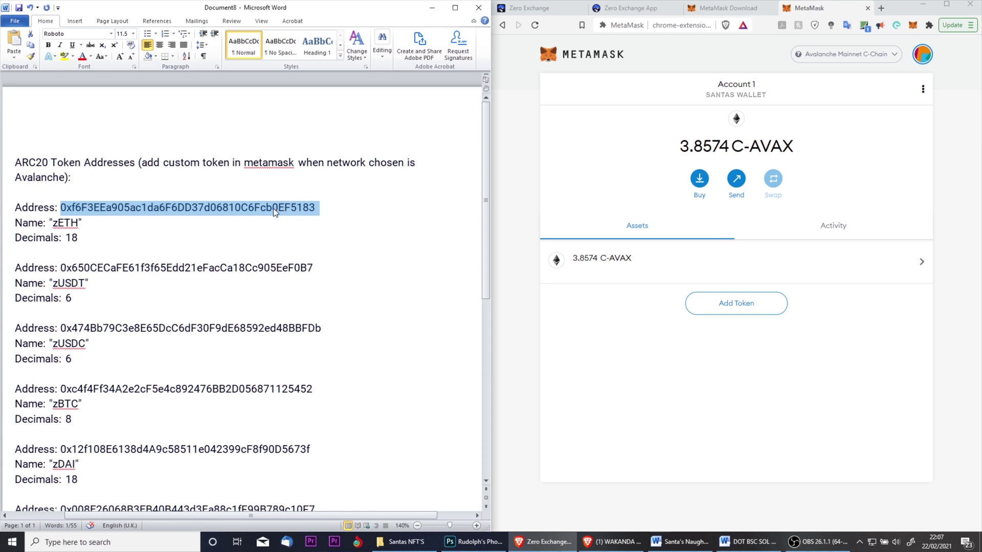
pyautogui.rightClick(274, 206)
pyautogui.click(241, 223)
pyautogui.click(734, 314)
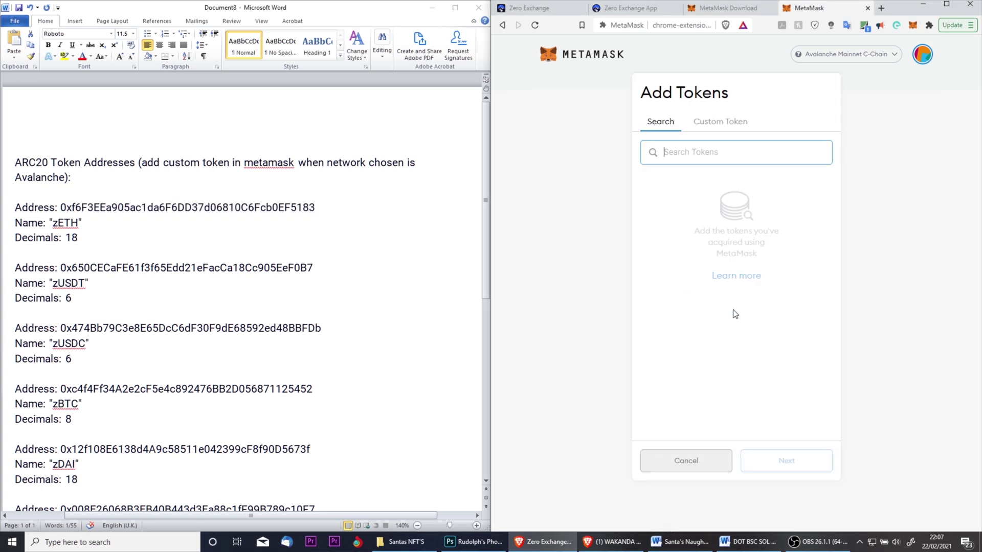
pyautogui.click(722, 128)
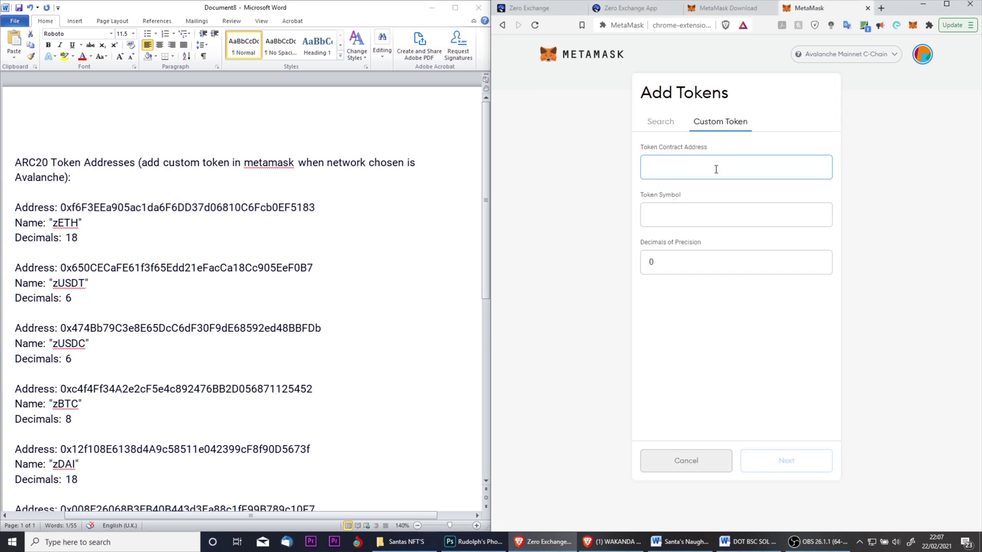
pyautogui.hotkey('ctrl', 'v')
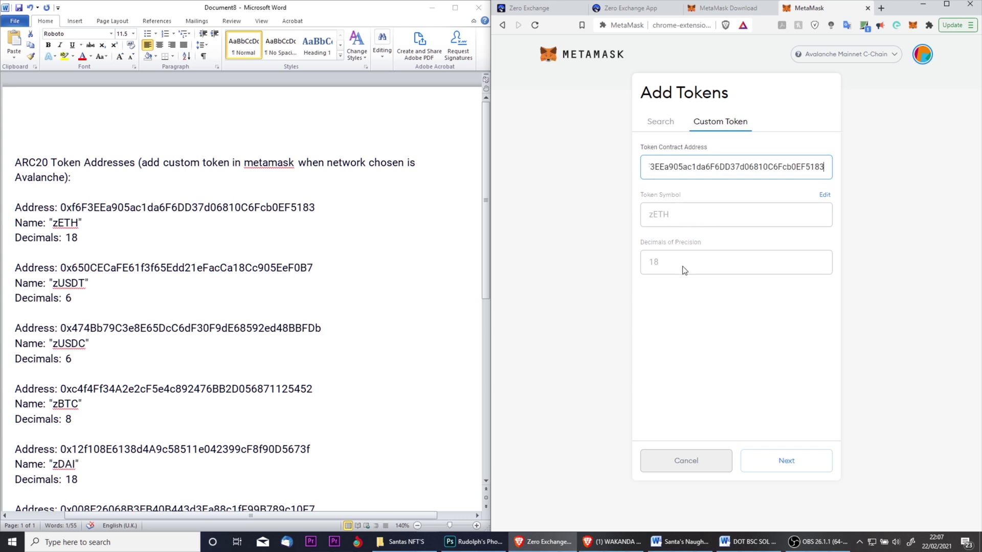
pyautogui.click(782, 460)
pyautogui.click(782, 469)
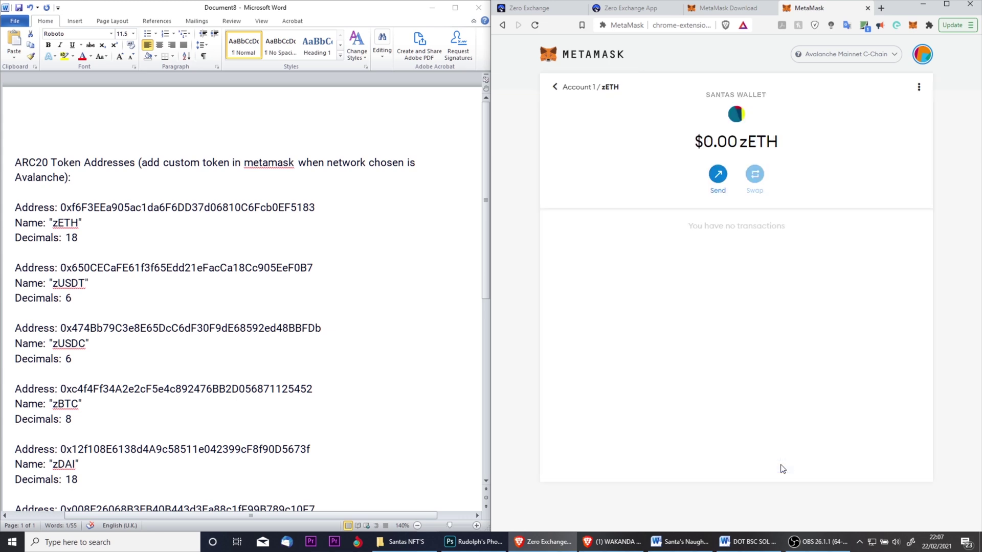
pyautogui.click(561, 92)
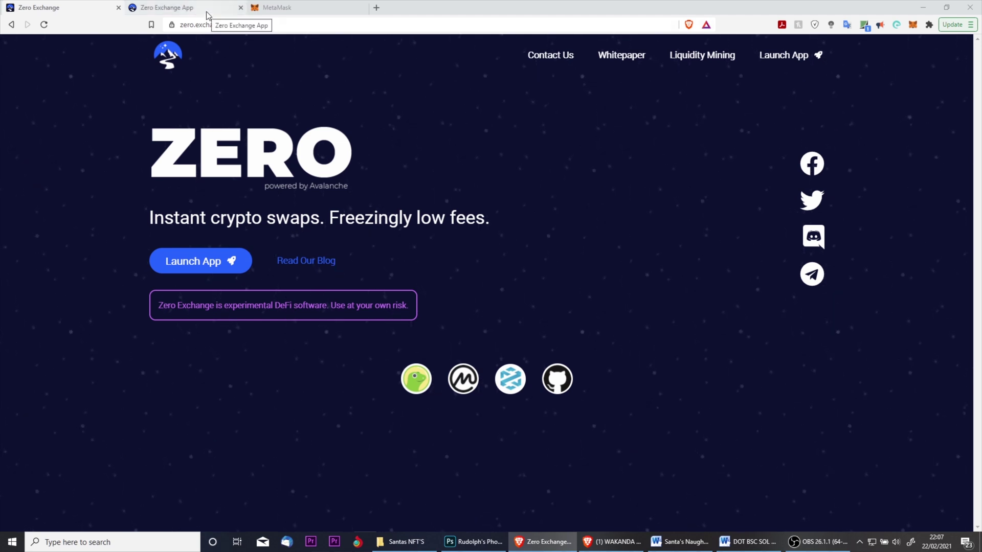
# Switch back to the Zero Exchange app tab at app.zero.exchange showing its Guides page.
pyautogui.click(206, 11)
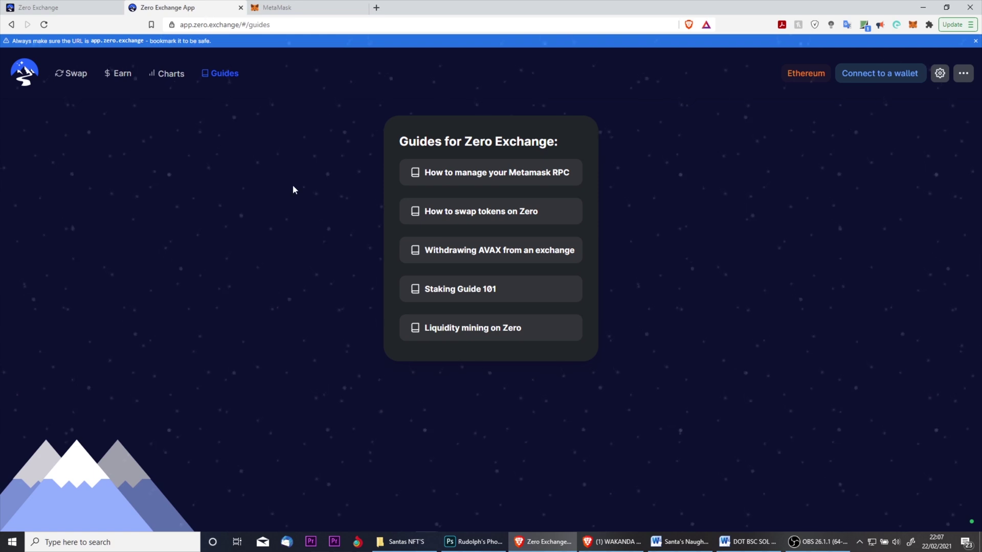